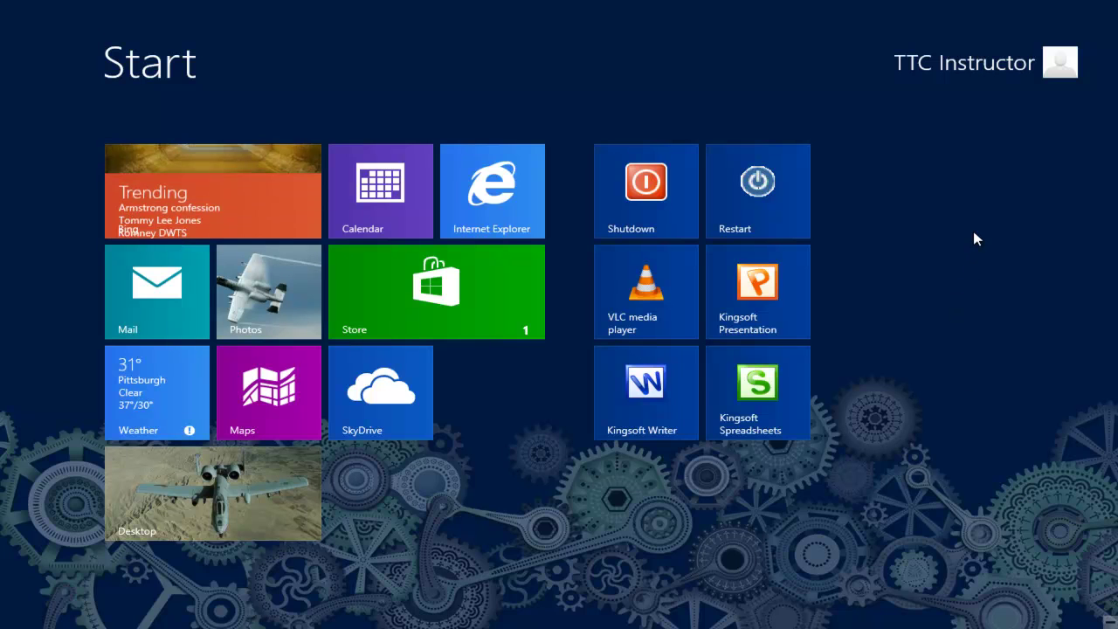
# - Sign out of Windows to check the sign-in screen's background colour, and sign back in to the instructor account
pyautogui.click(1062, 76)
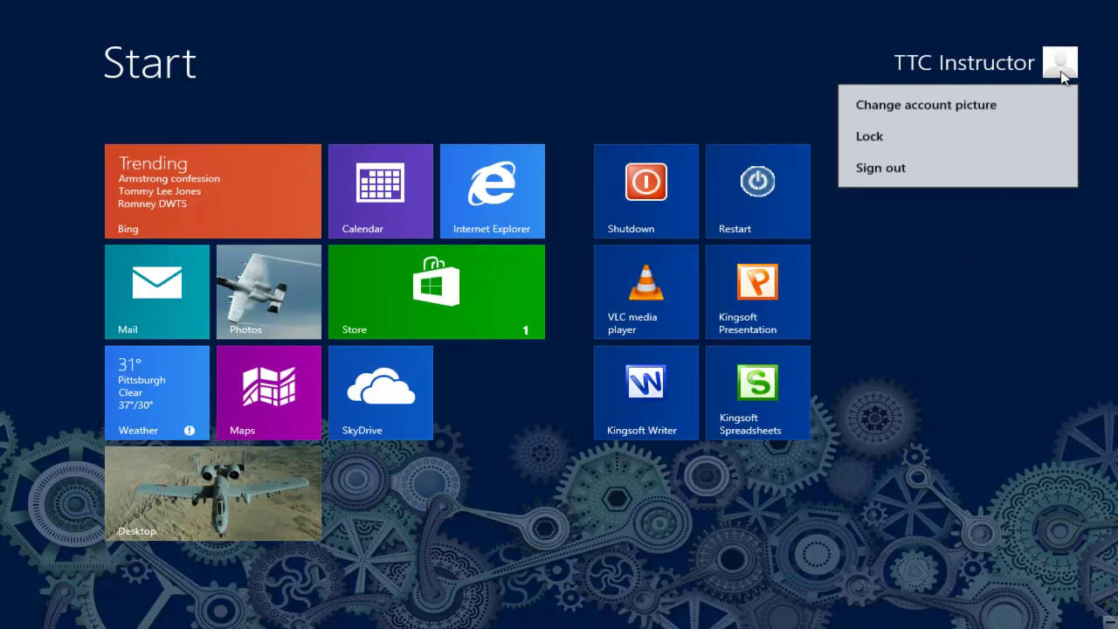
pyautogui.click(887, 171)
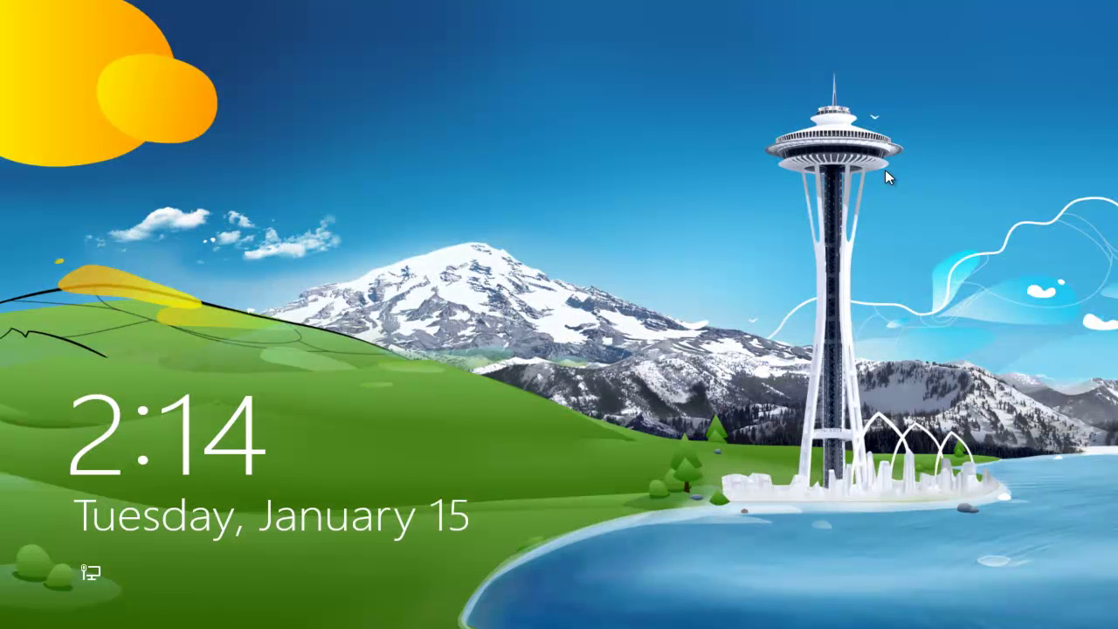
pyautogui.click(583, 285)
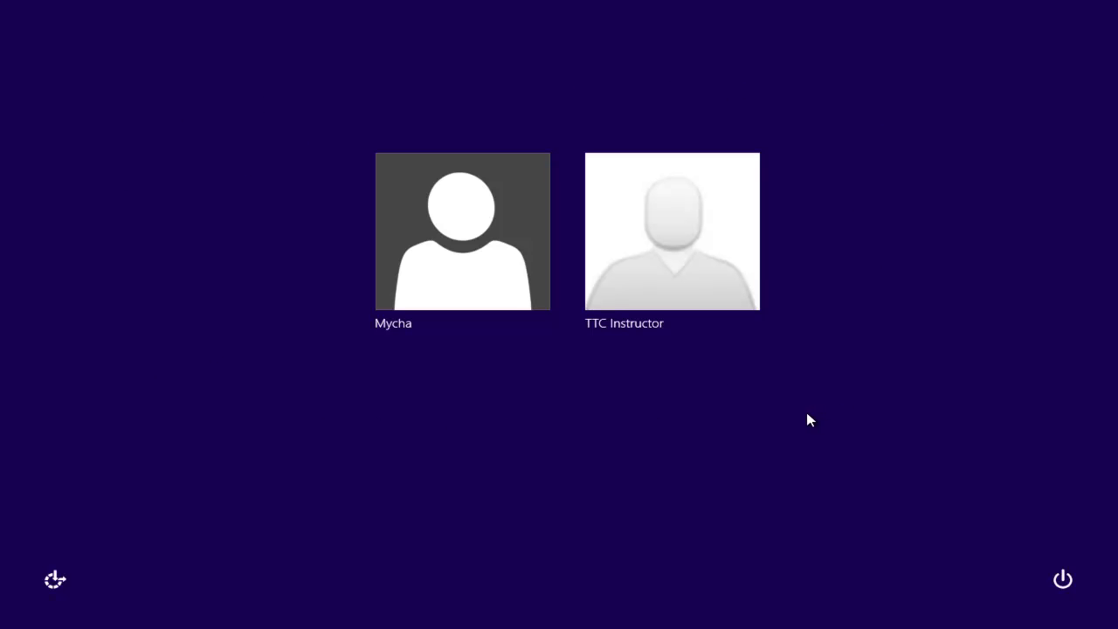
pyautogui.click(677, 252)
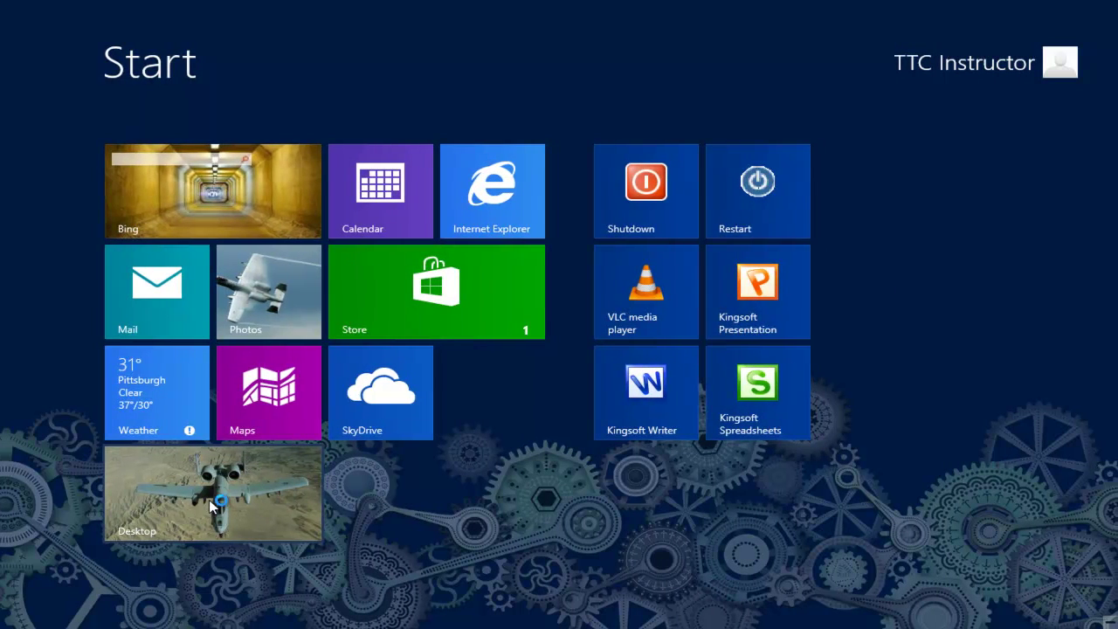
# - Go to the desktop and launch Registry Editor by running regedit, allowing it to make changes to the computer
pyautogui.click(212, 496)
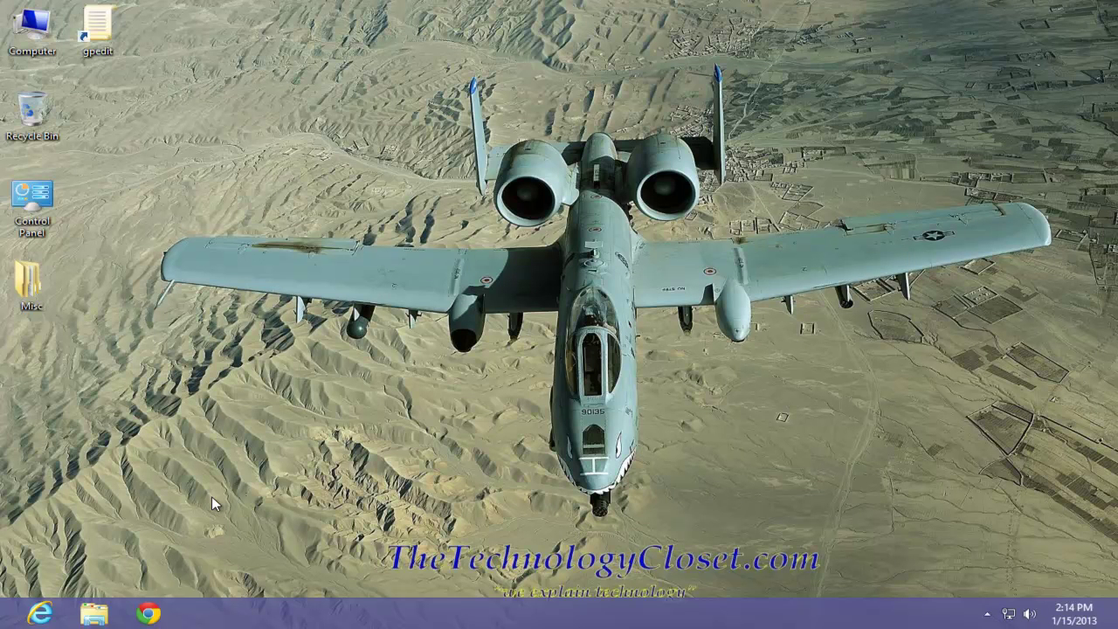
pyautogui.press('super+r')
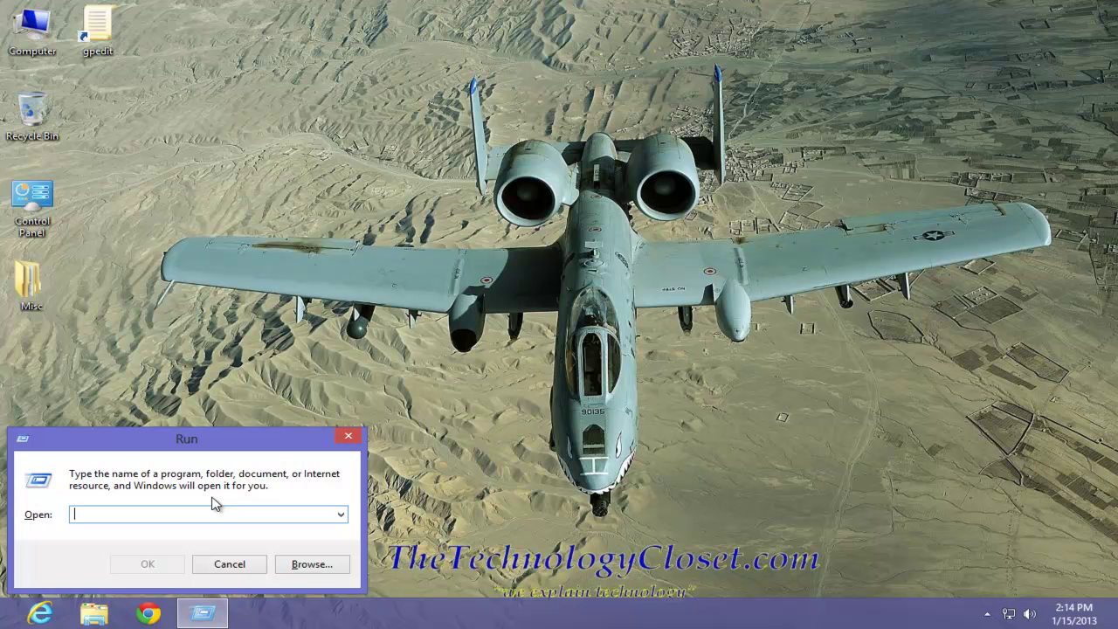
pyautogui.write('reg')
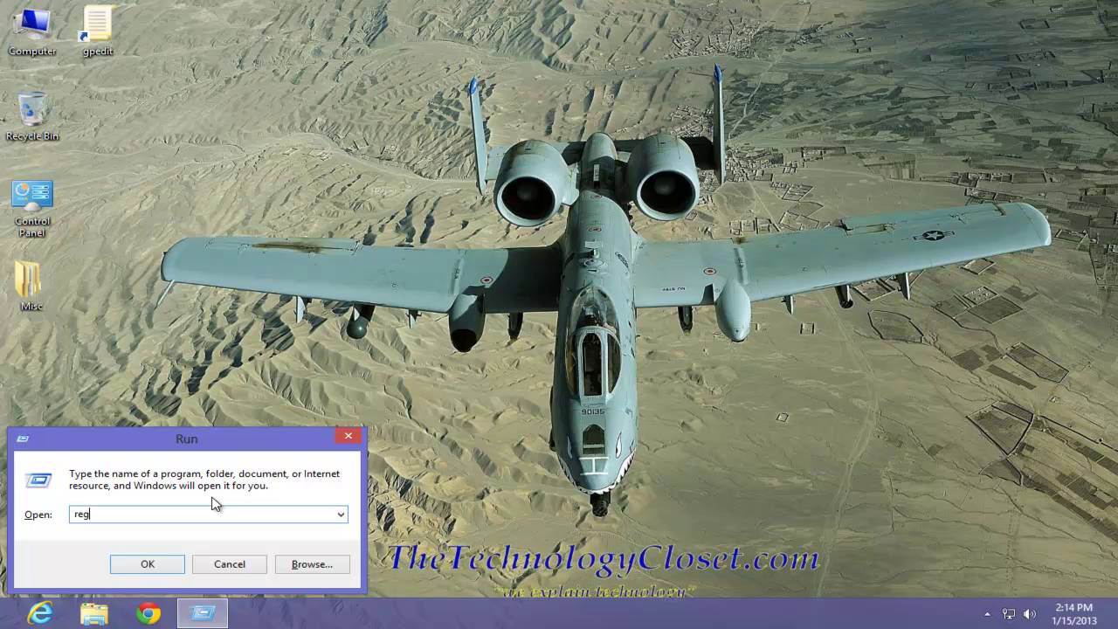
pyautogui.write('edit')
pyautogui.click(157, 565)
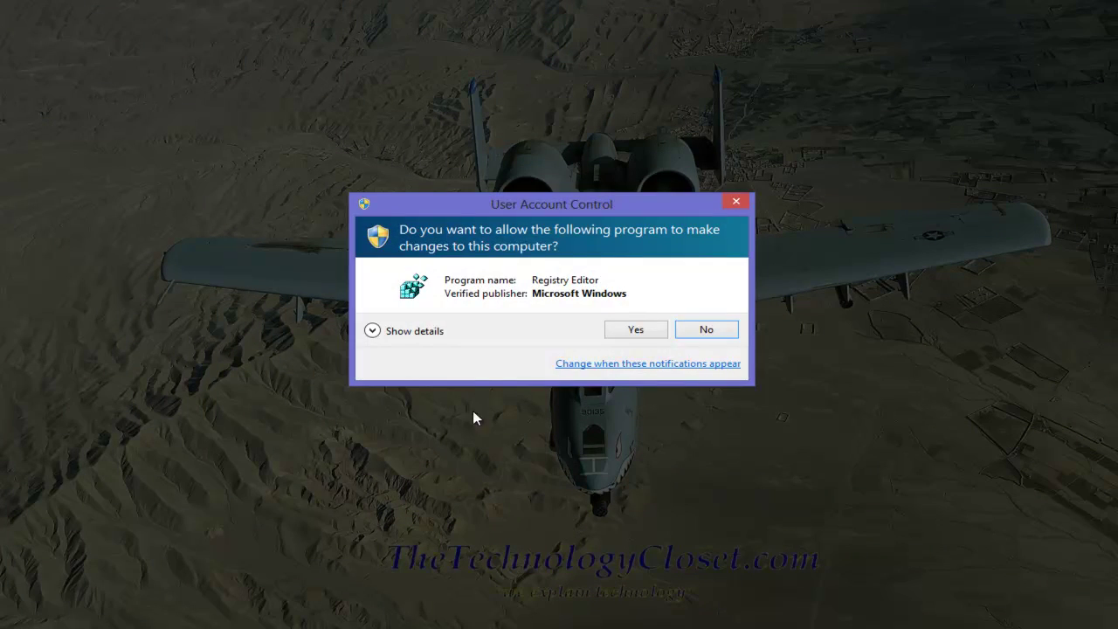
pyautogui.click(636, 331)
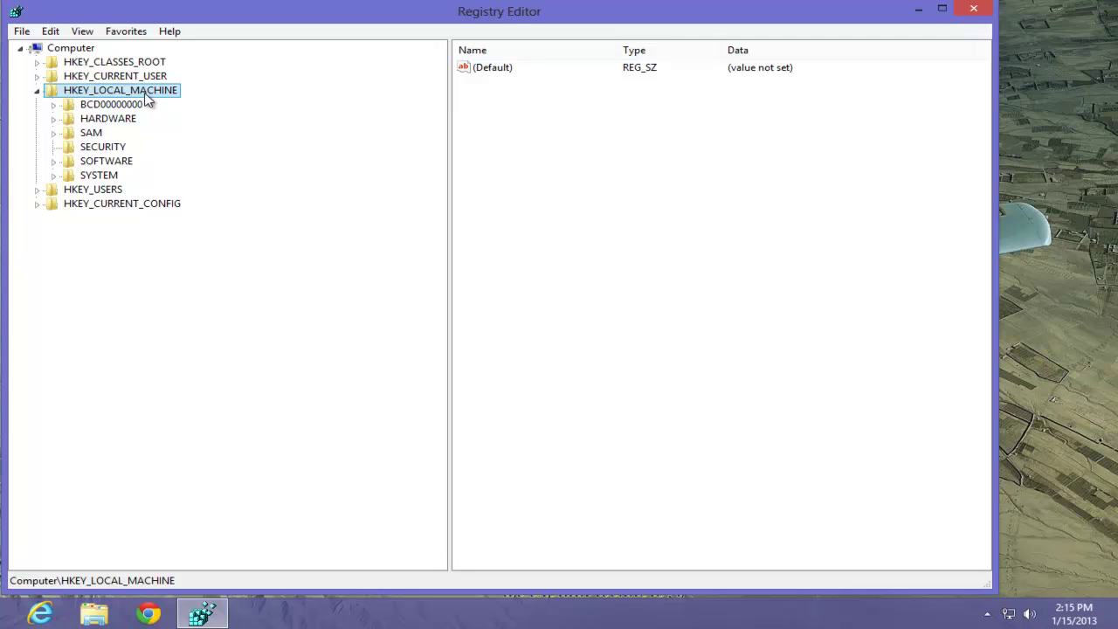
# - Browse to and select the registry key HKEY_LOCAL_MACHINE\SOFTWARE\Microsoft\Windows\CurrentVersion\Explorer
pyautogui.click(54, 162)
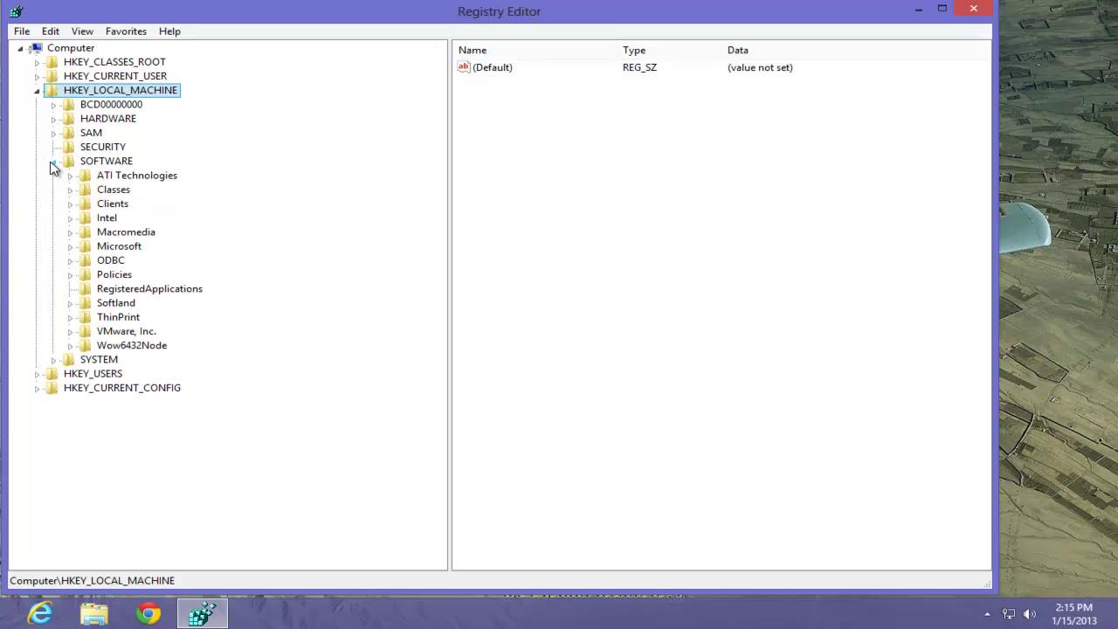
pyautogui.click(70, 247)
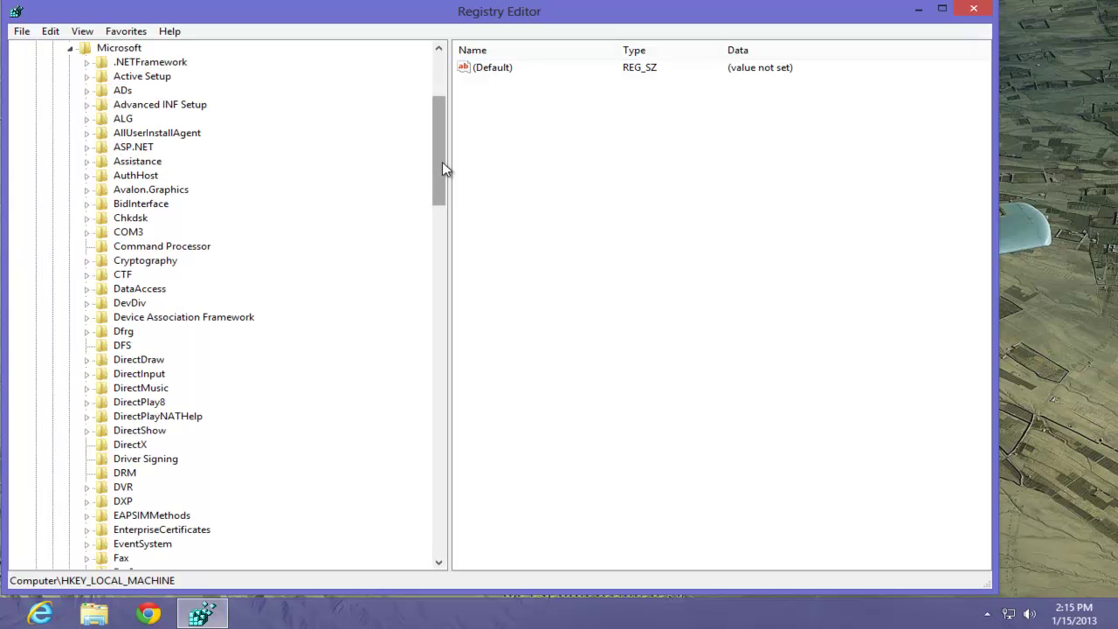
pyautogui.moveTo(442, 162); pyautogui.dragTo(424, 479)
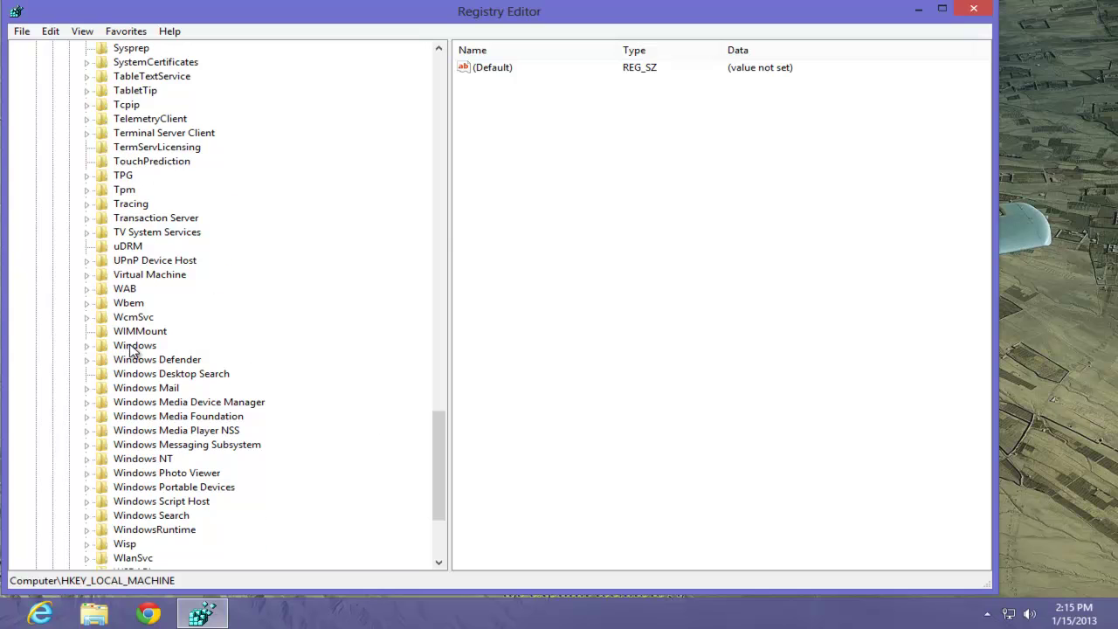
pyautogui.click(87, 345)
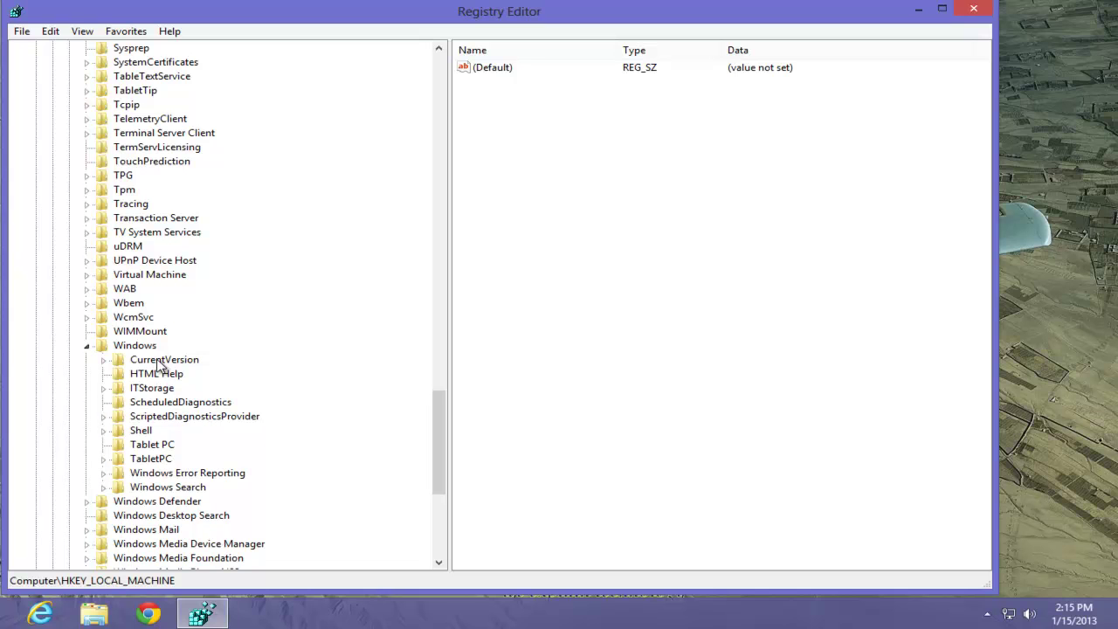
pyautogui.click(159, 361)
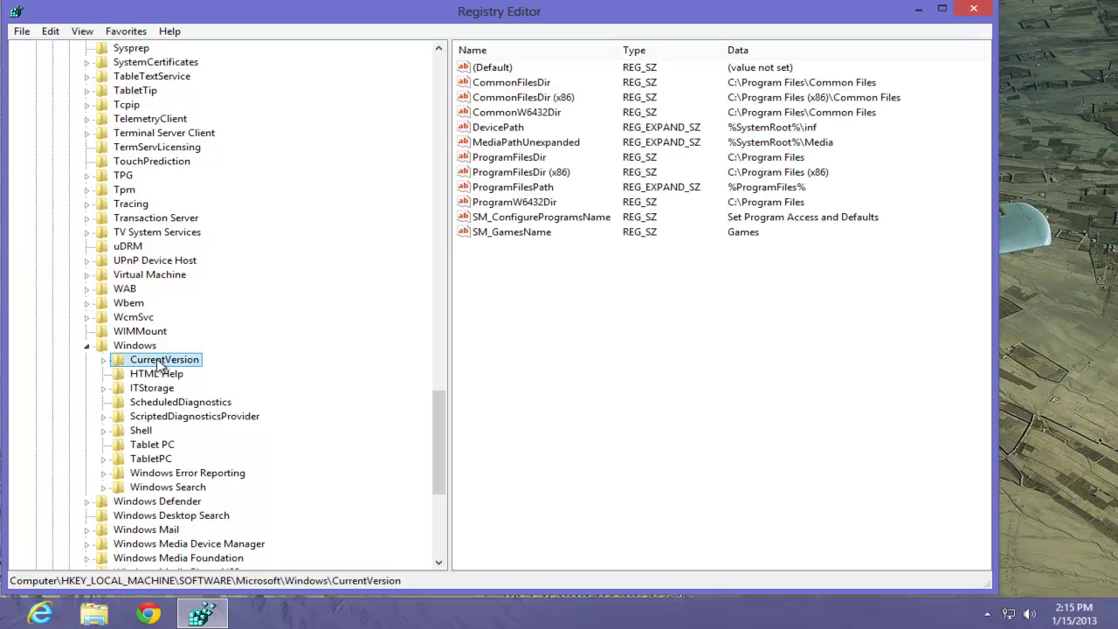
pyautogui.click(104, 361)
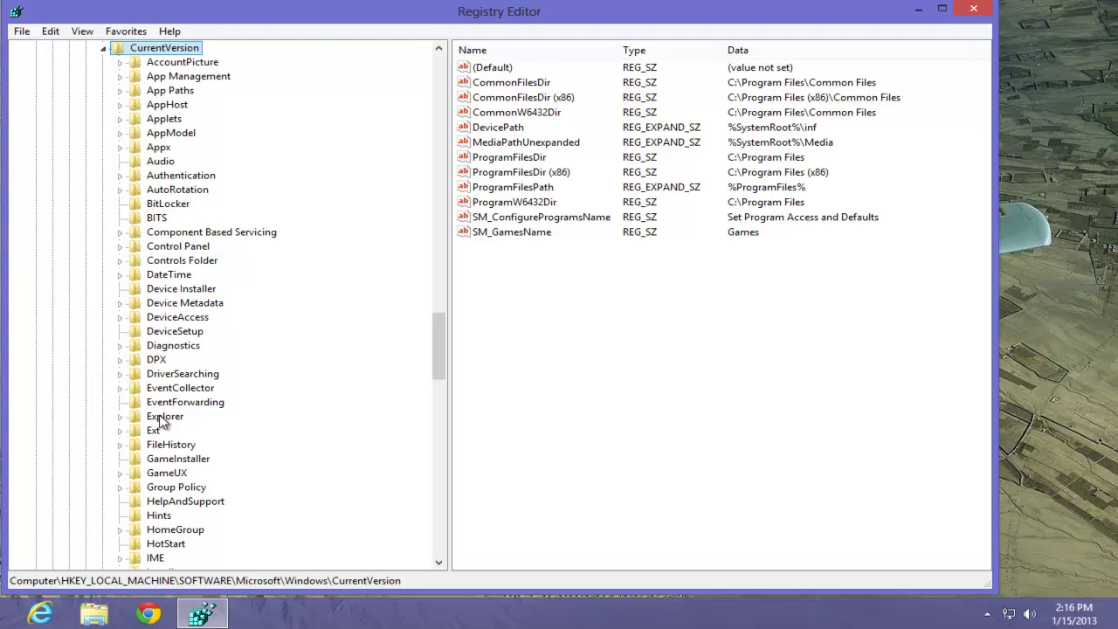
pyautogui.click(119, 417)
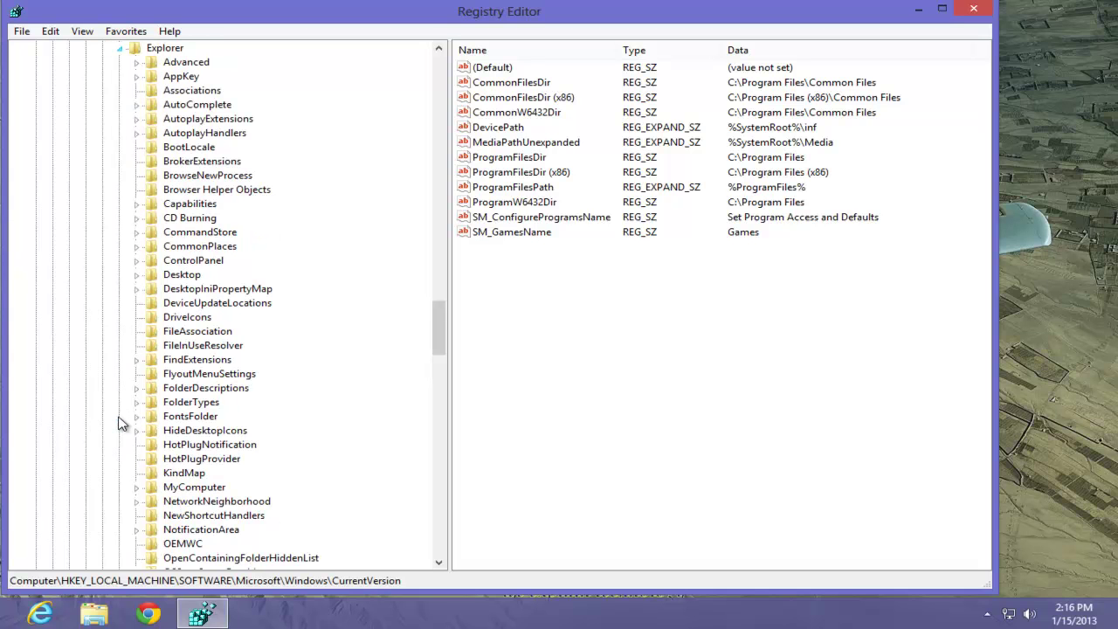
pyautogui.click(165, 50)
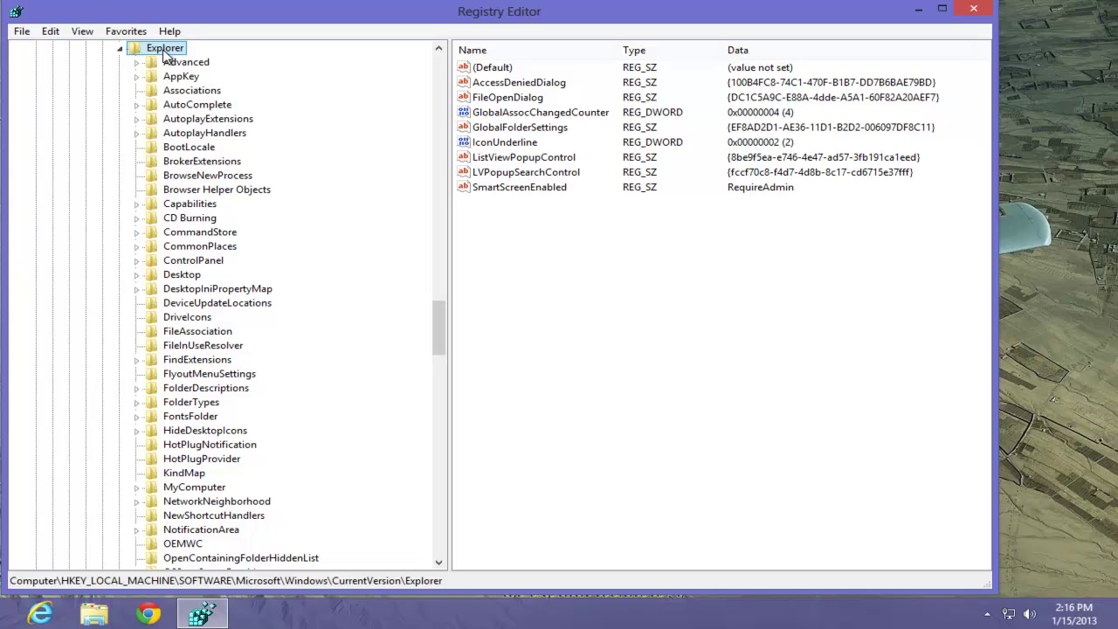
# - Create a new subkey named Accent under the Explorer key
pyautogui.rightClick(165, 55)
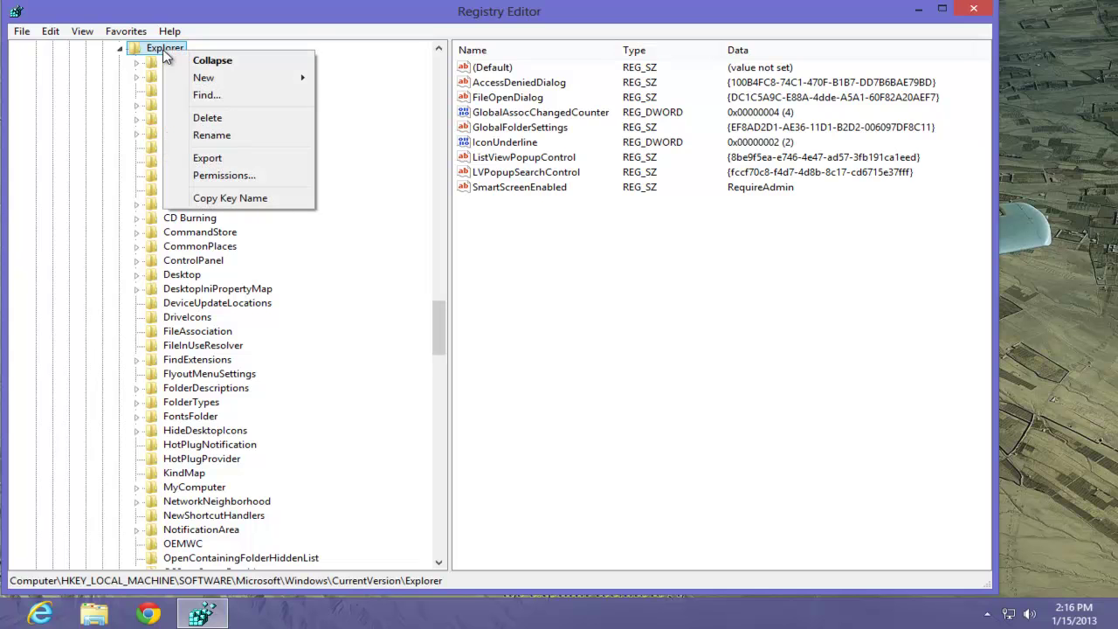
pyautogui.moveTo(199, 80)
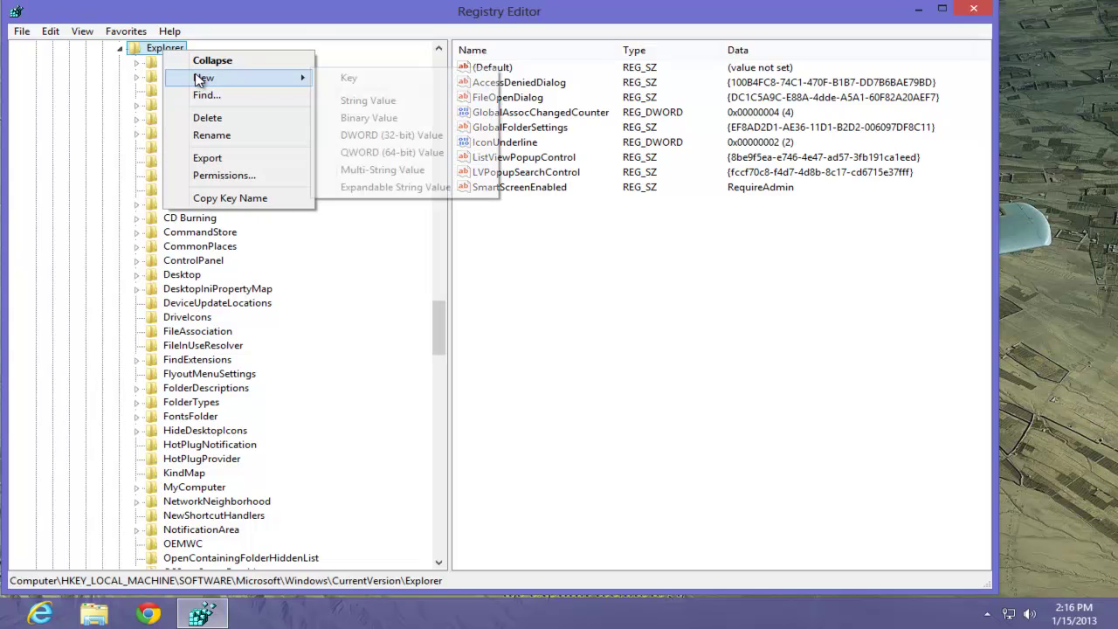
pyautogui.click(350, 80)
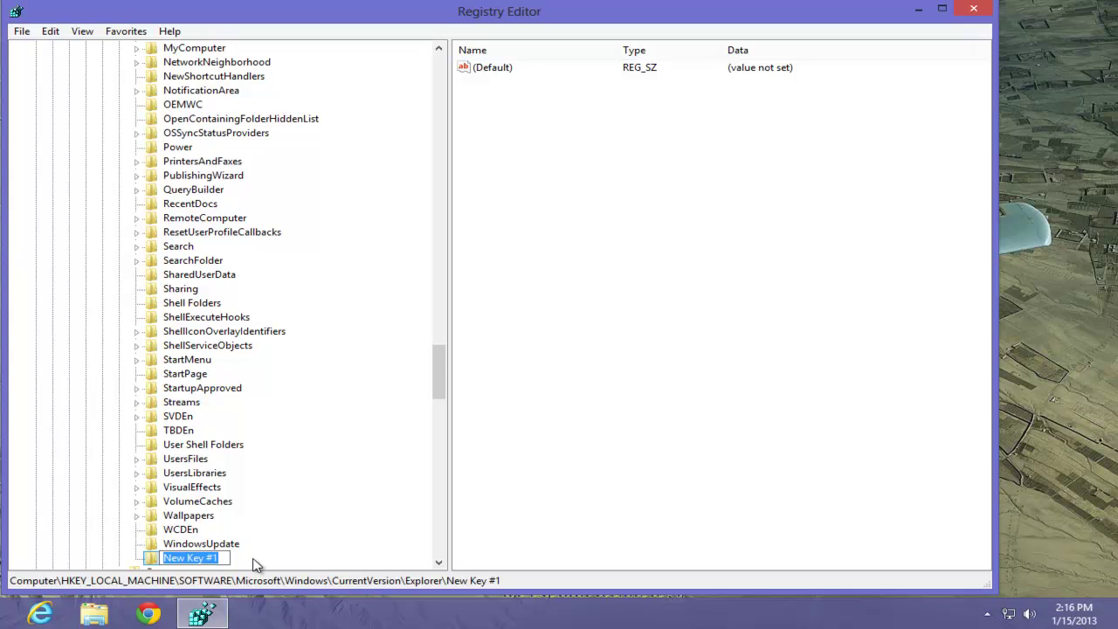
pyautogui.write('A')
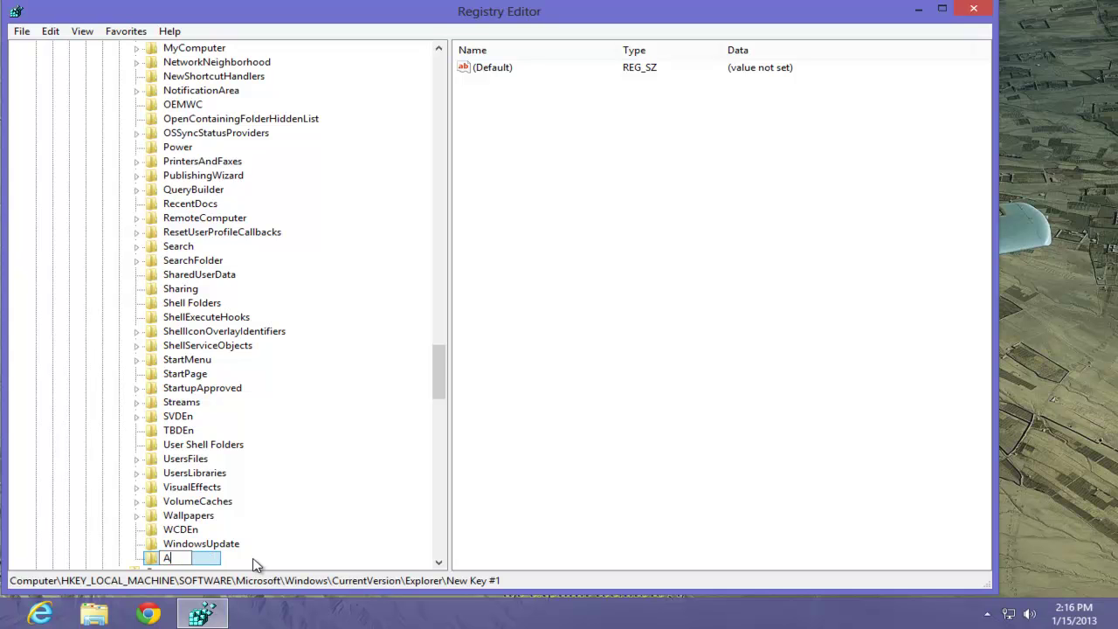
pyautogui.write('ccent')
pyautogui.press('Return')
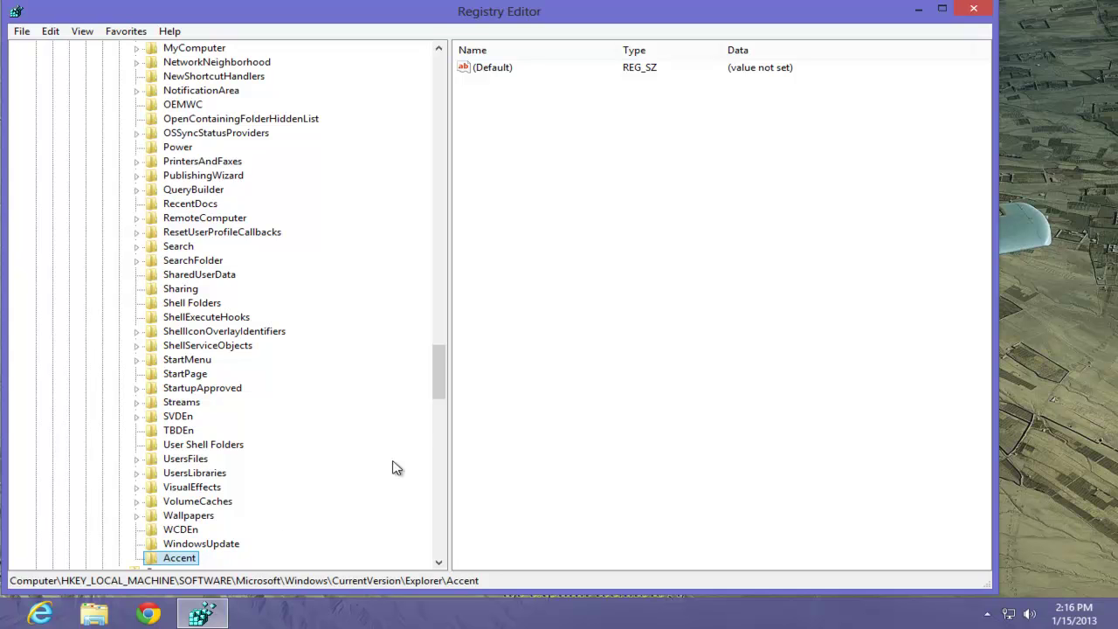
# - Refresh the Explorer key's list of subkeys and select the Accent key
pyautogui.moveTo(444, 377); pyautogui.dragTo(441, 312)
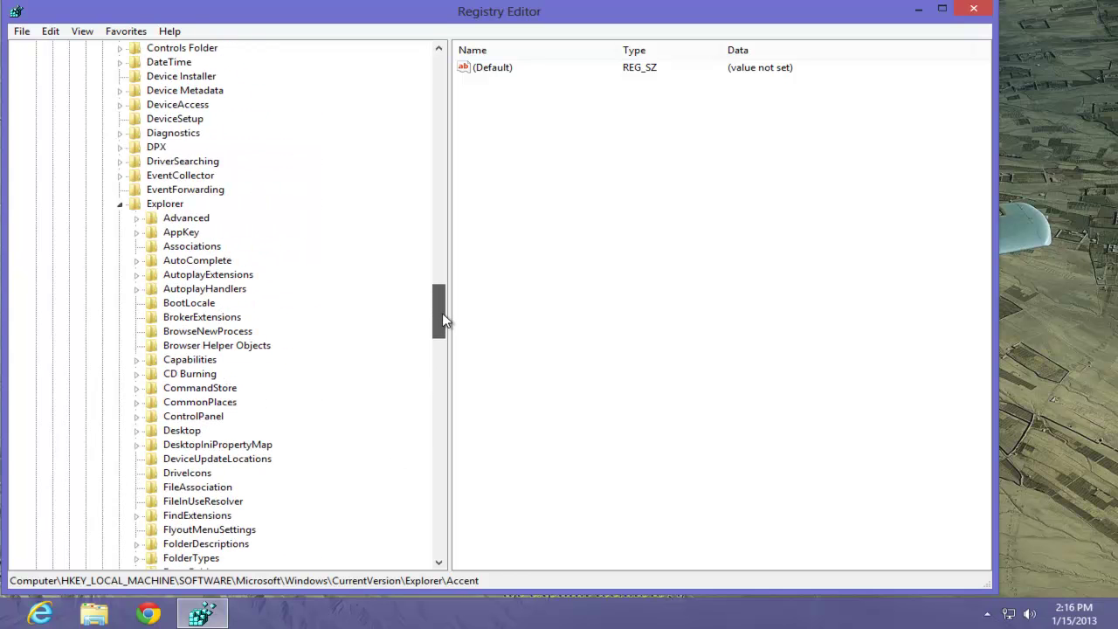
pyautogui.click(174, 206)
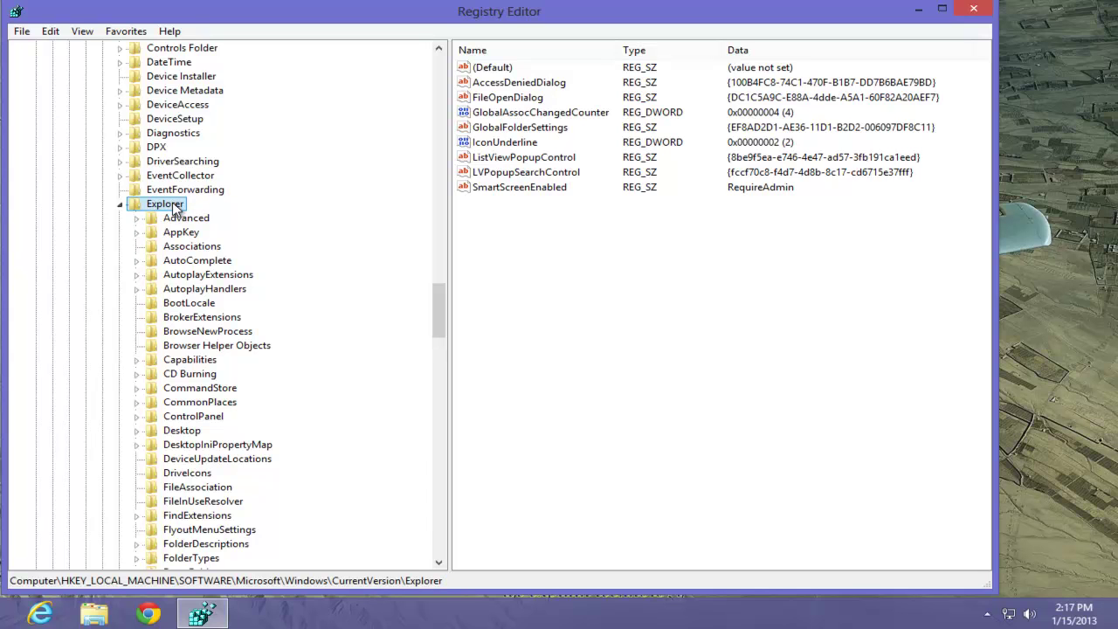
pyautogui.press('F5')
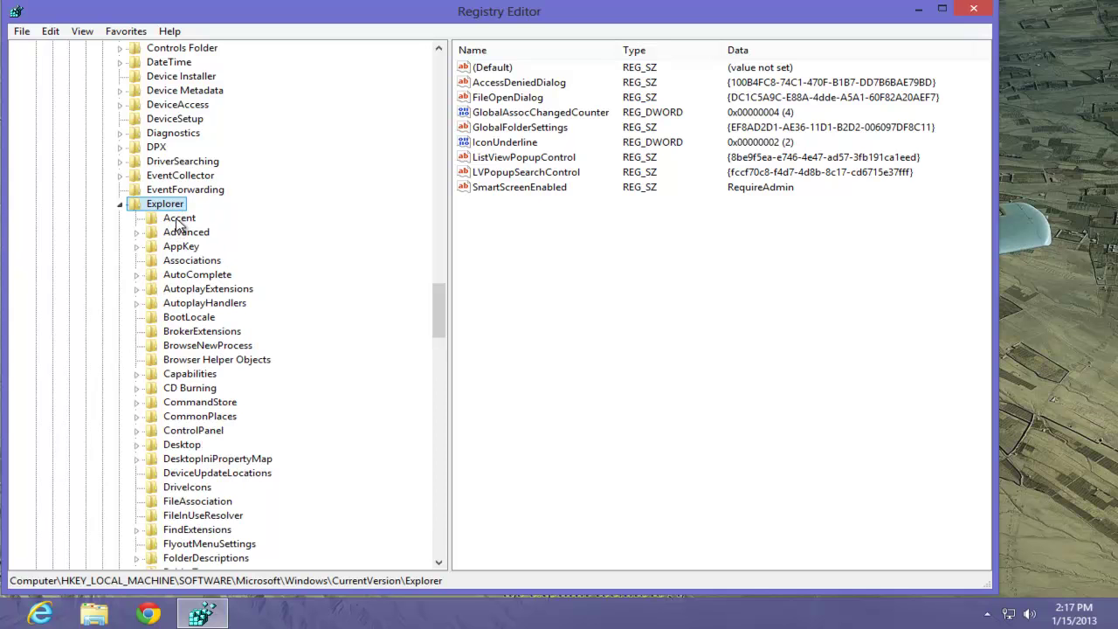
pyautogui.click(179, 220)
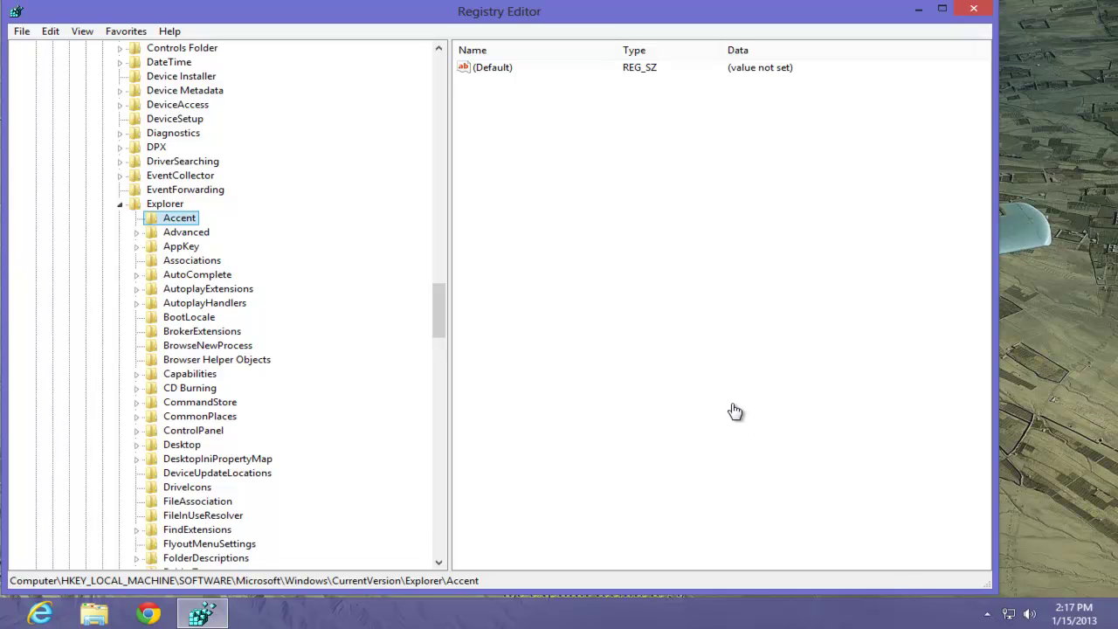
# - Create a DWORD (32-bit) value named DefaultColorSet in the Accent key
pyautogui.rightClick(627, 150)
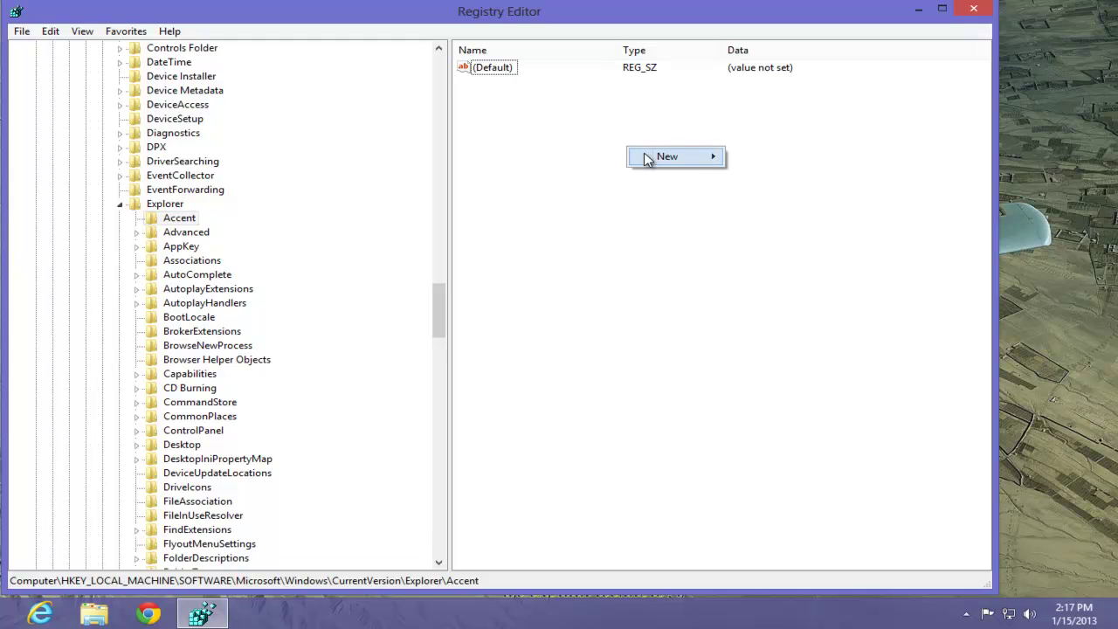
pyautogui.moveTo(676, 160)
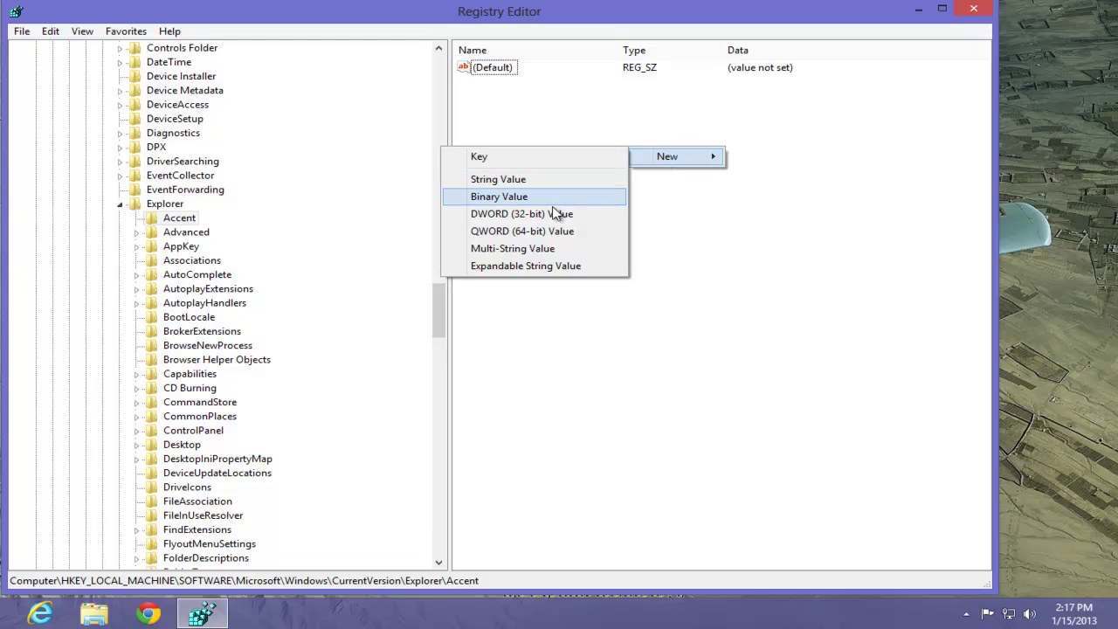
pyautogui.click(503, 219)
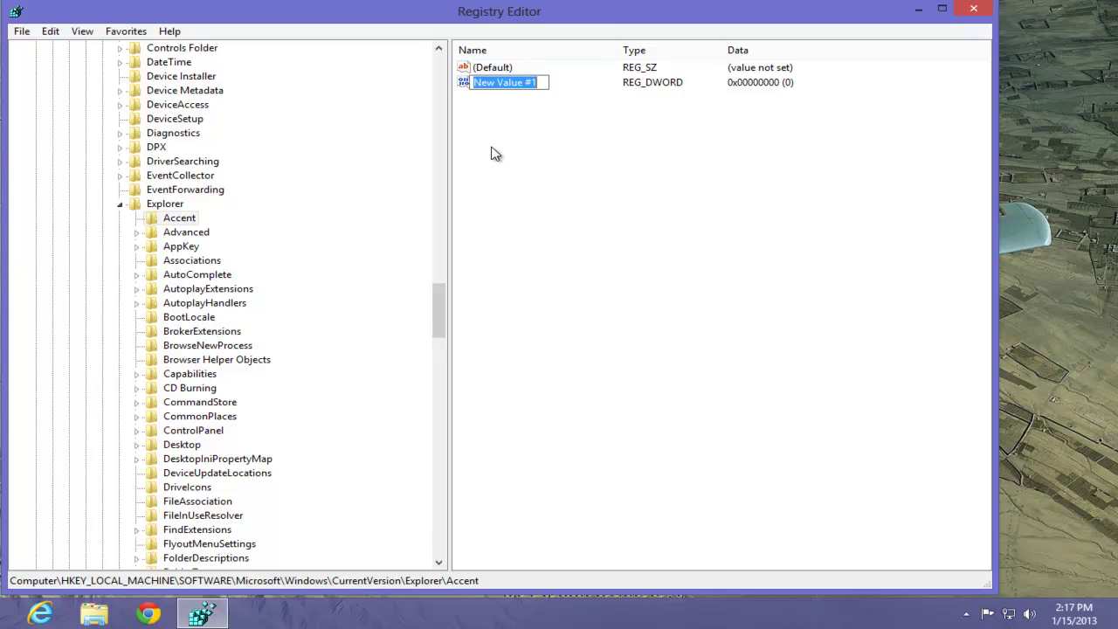
pyautogui.rightClick(486, 83)
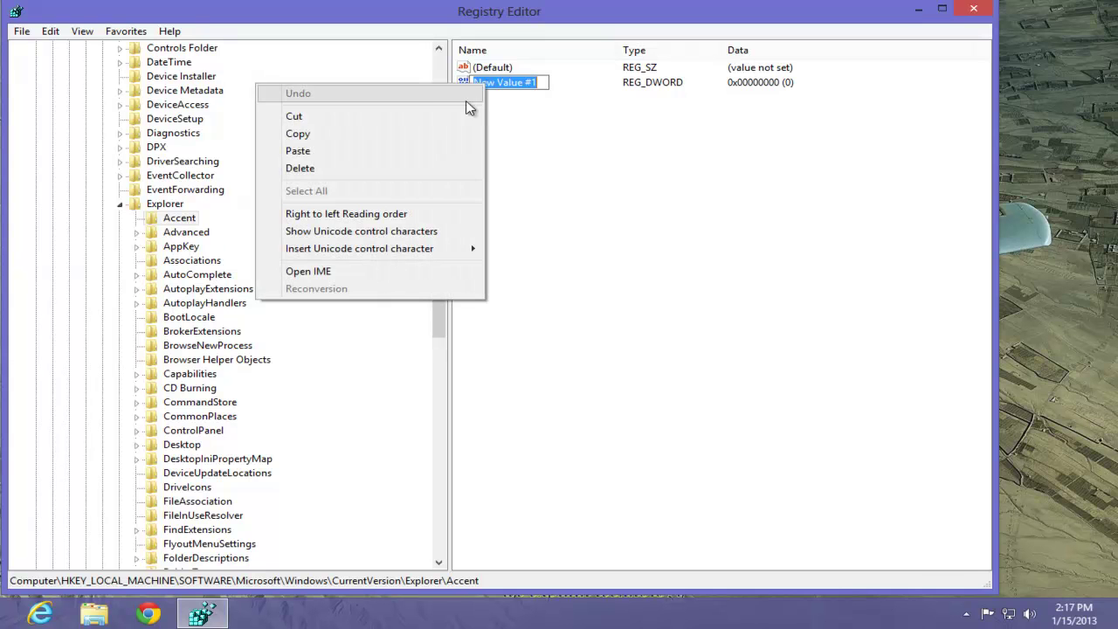
pyautogui.click(343, 158)
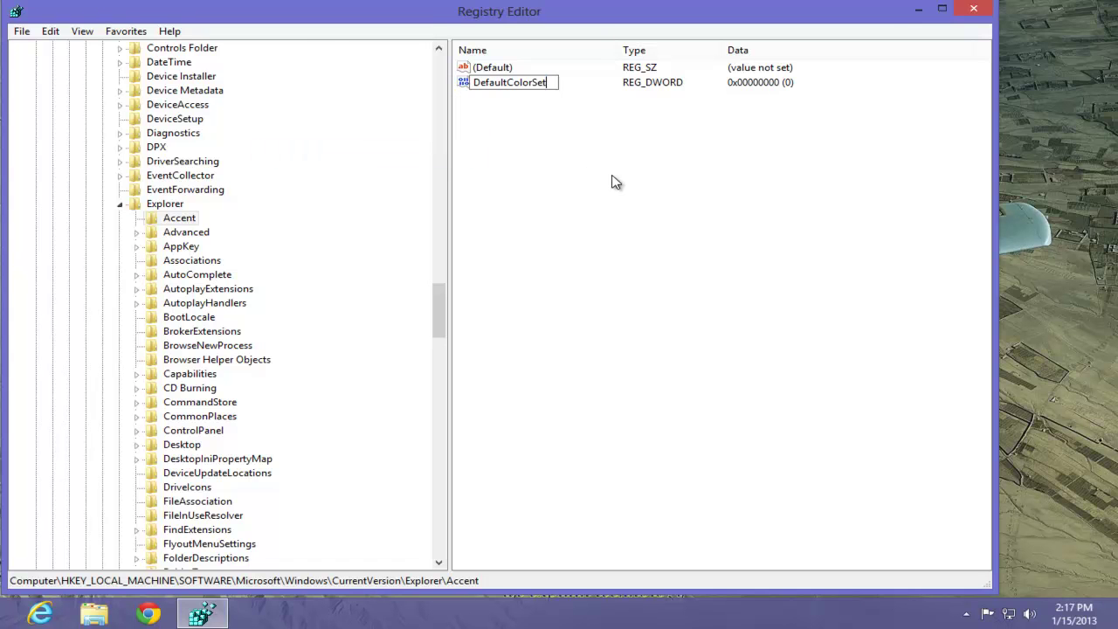
pyautogui.press('Return')
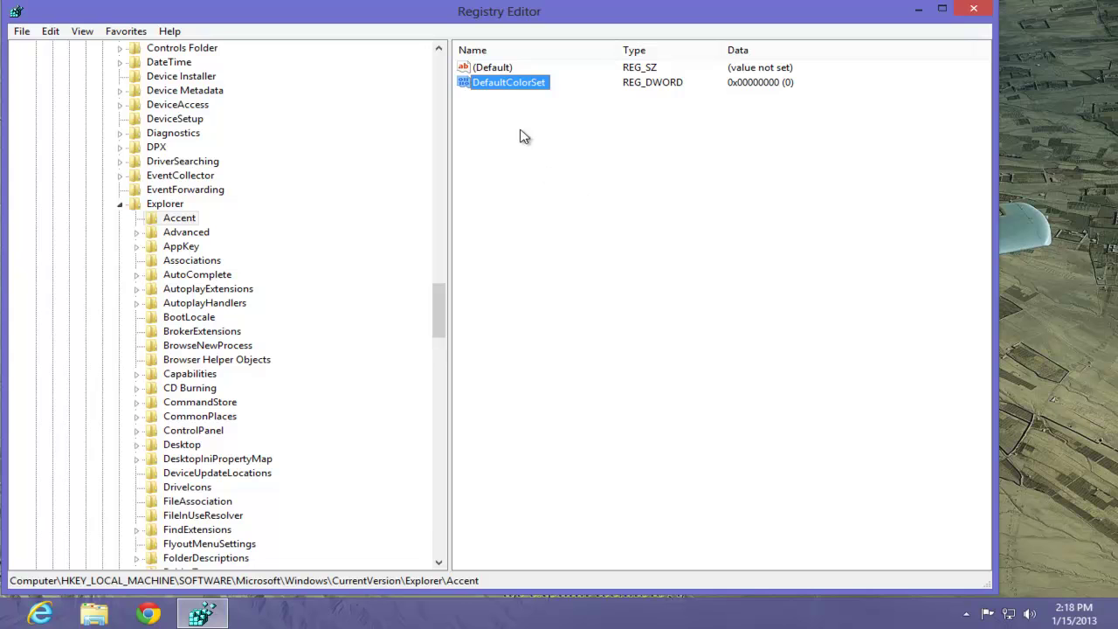
# - Set the DefaultColorSet value data to 18 with the base set to Decimal
pyautogui.doubleClick(504, 83)
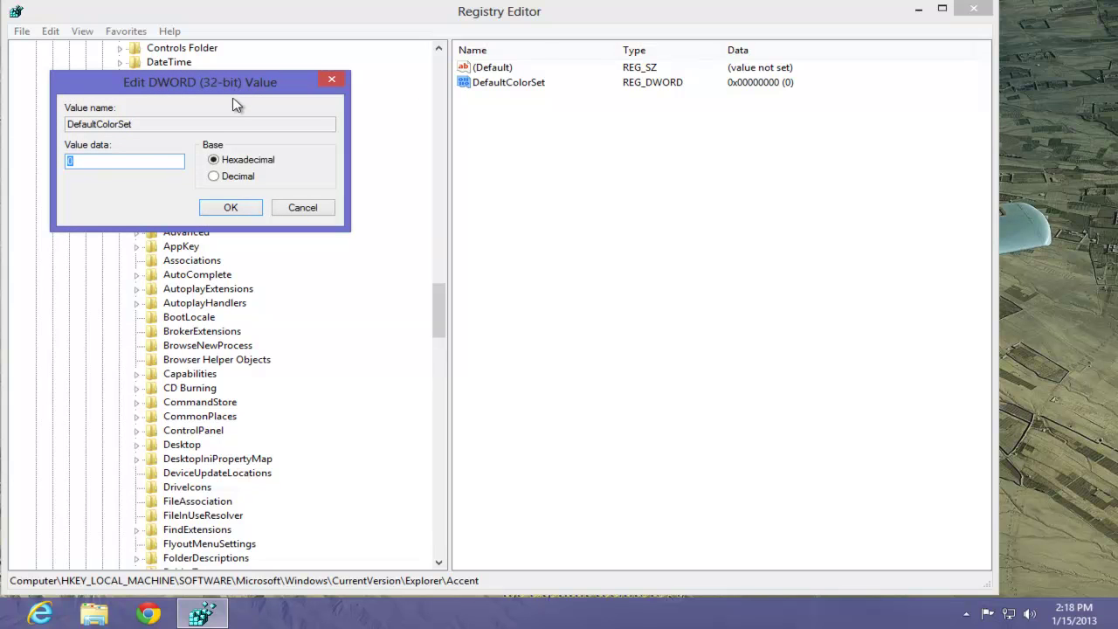
pyautogui.click(216, 179)
pyautogui.moveTo(77, 161); pyautogui.dragTo(60, 162)
pyautogui.click(229, 208)
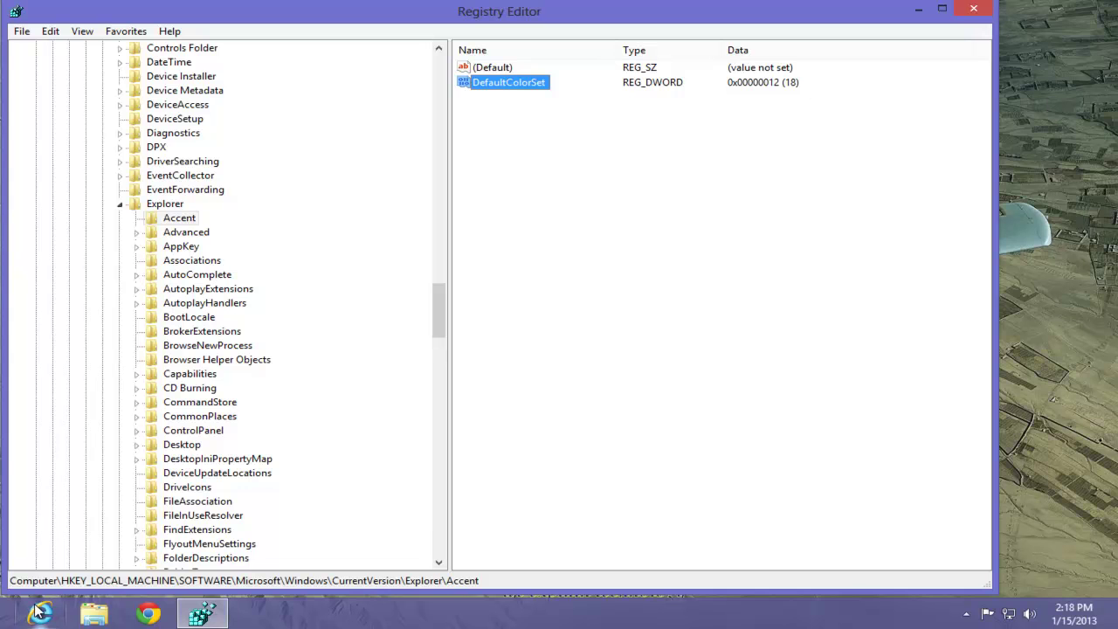
# - Sign out of Windows and dismiss the lock screen to check the sign-in screen's background colour
pyautogui.press('super')
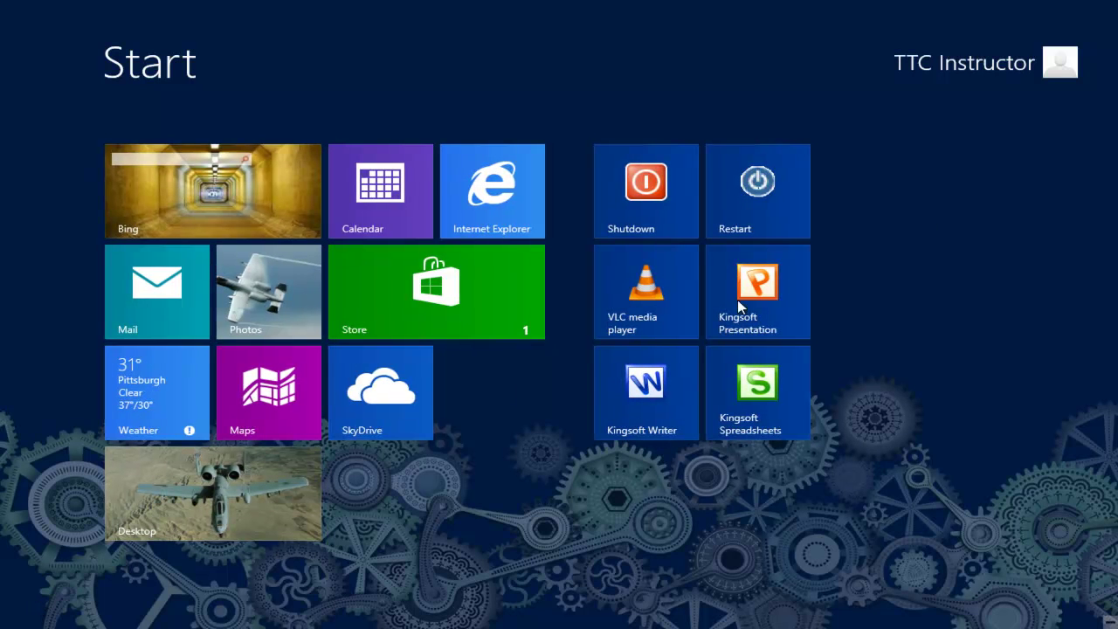
pyautogui.click(1066, 69)
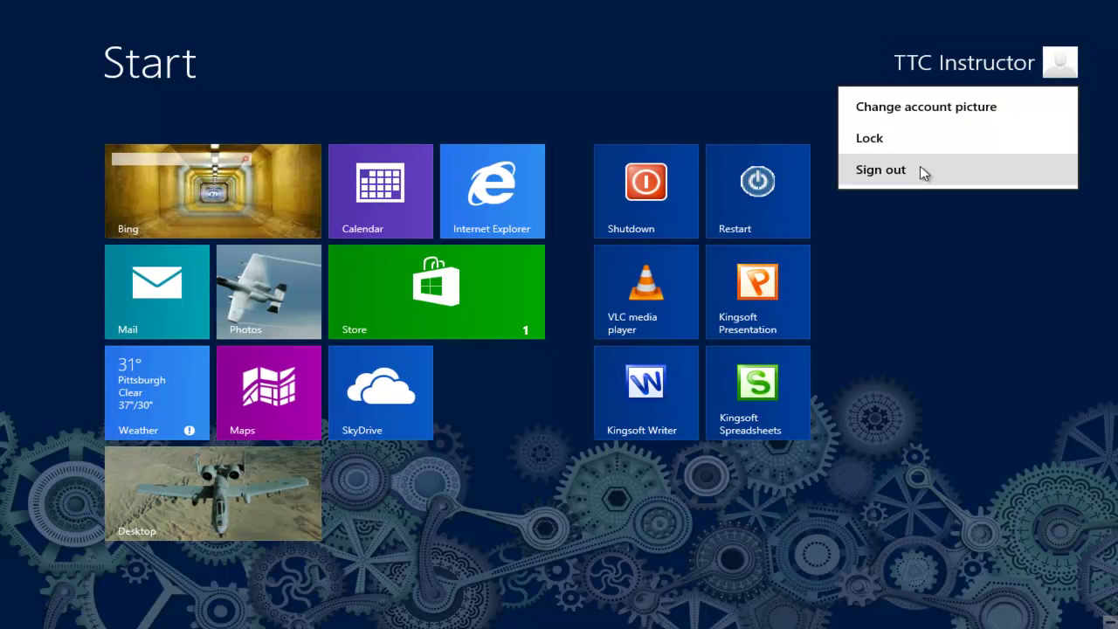
pyautogui.click(896, 174)
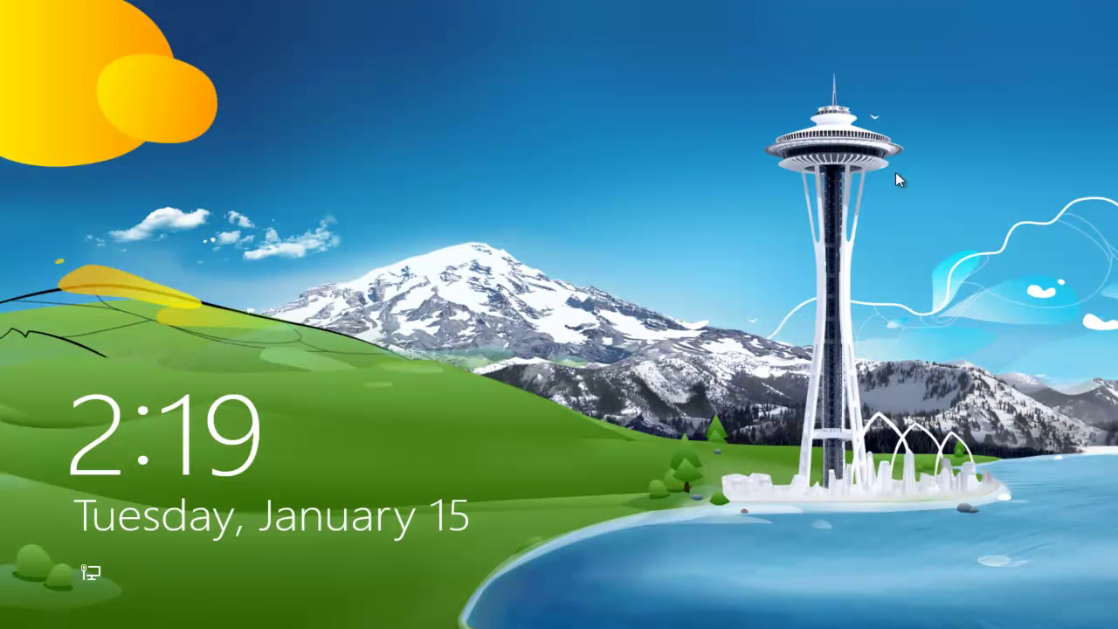
pyautogui.click(550, 291)
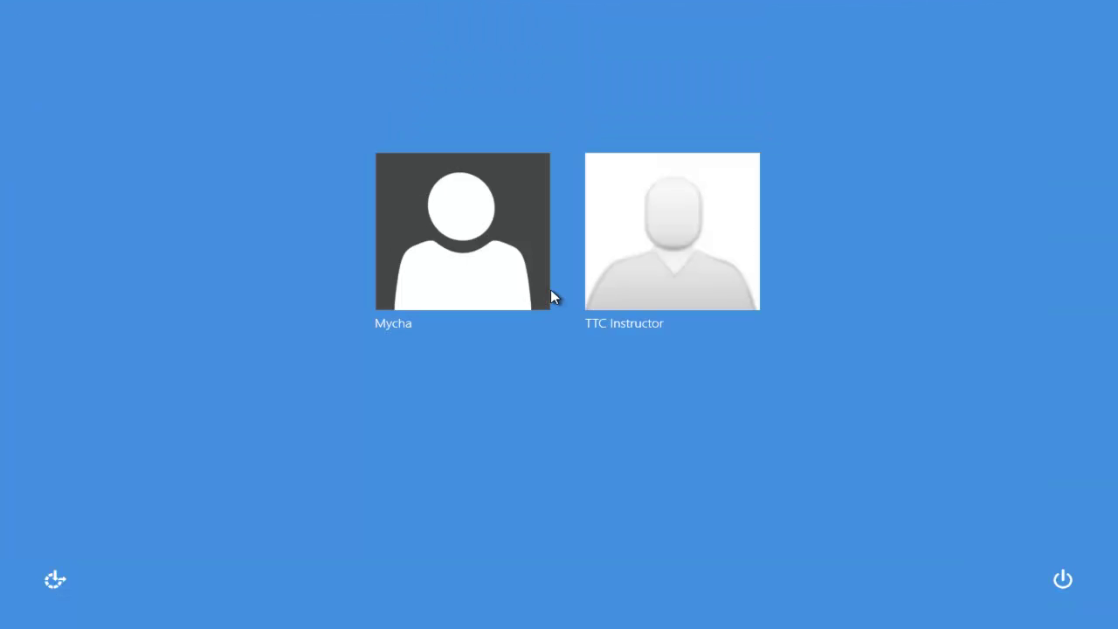